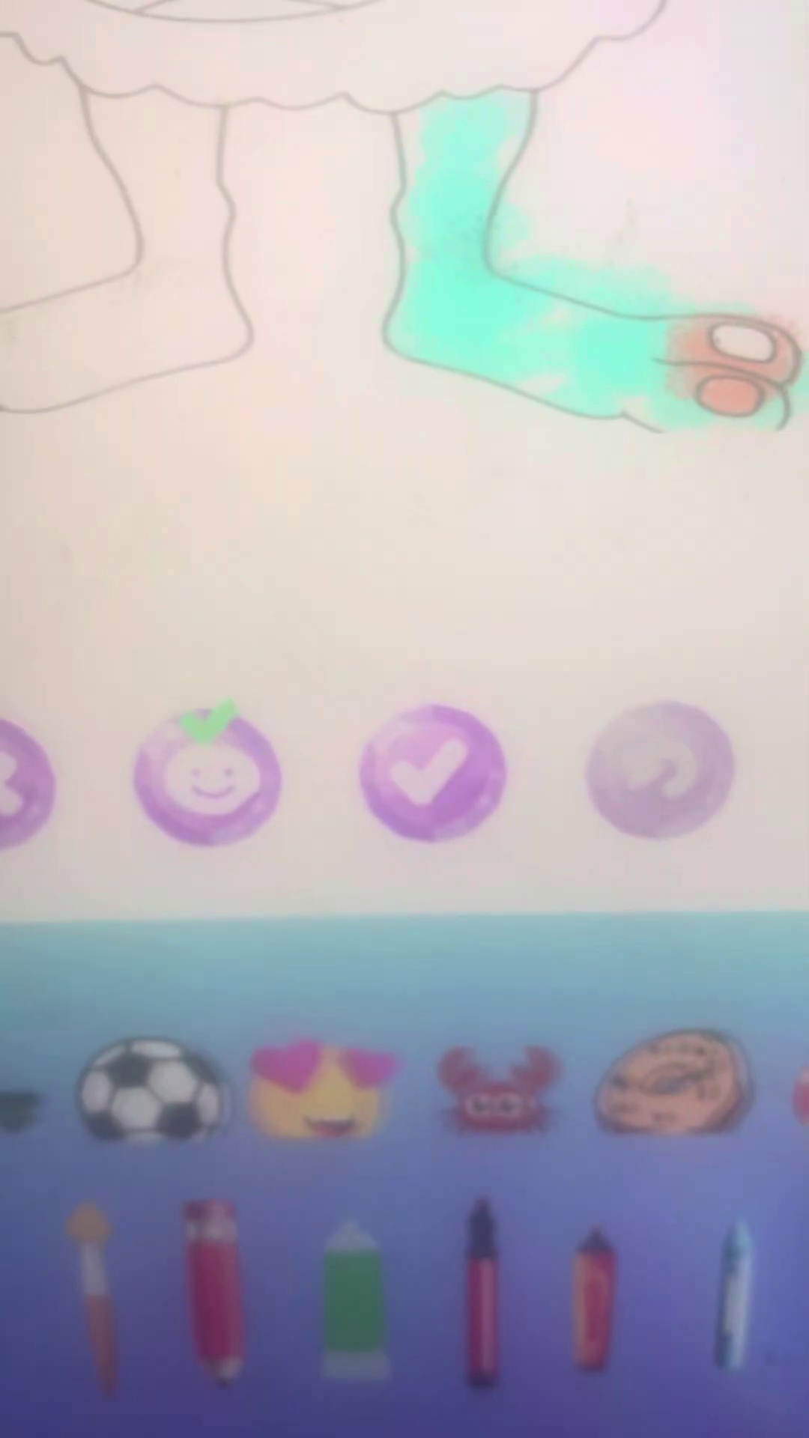
scroll(561, 1147, "right", 3)
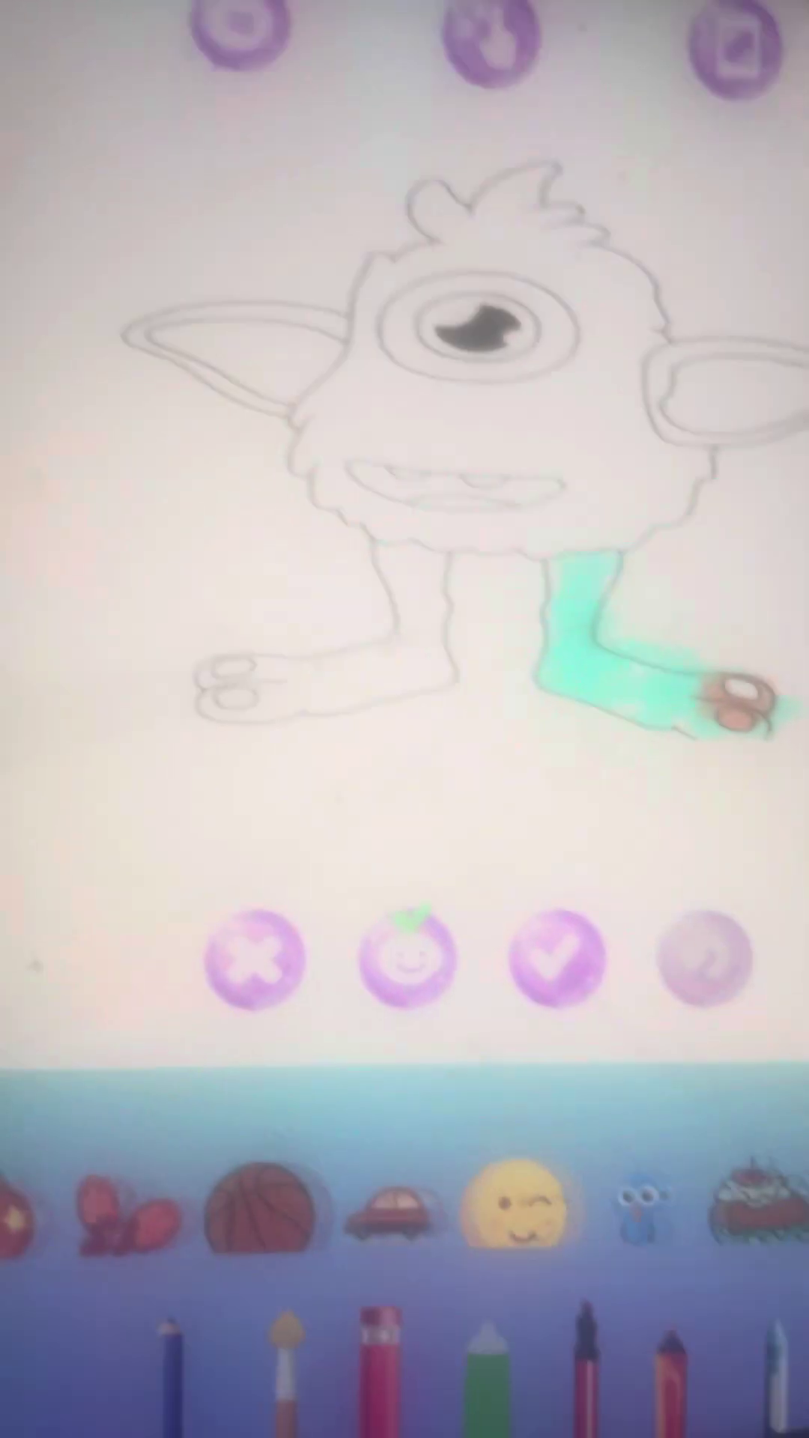
scroll(449, 1236, "right", 3)
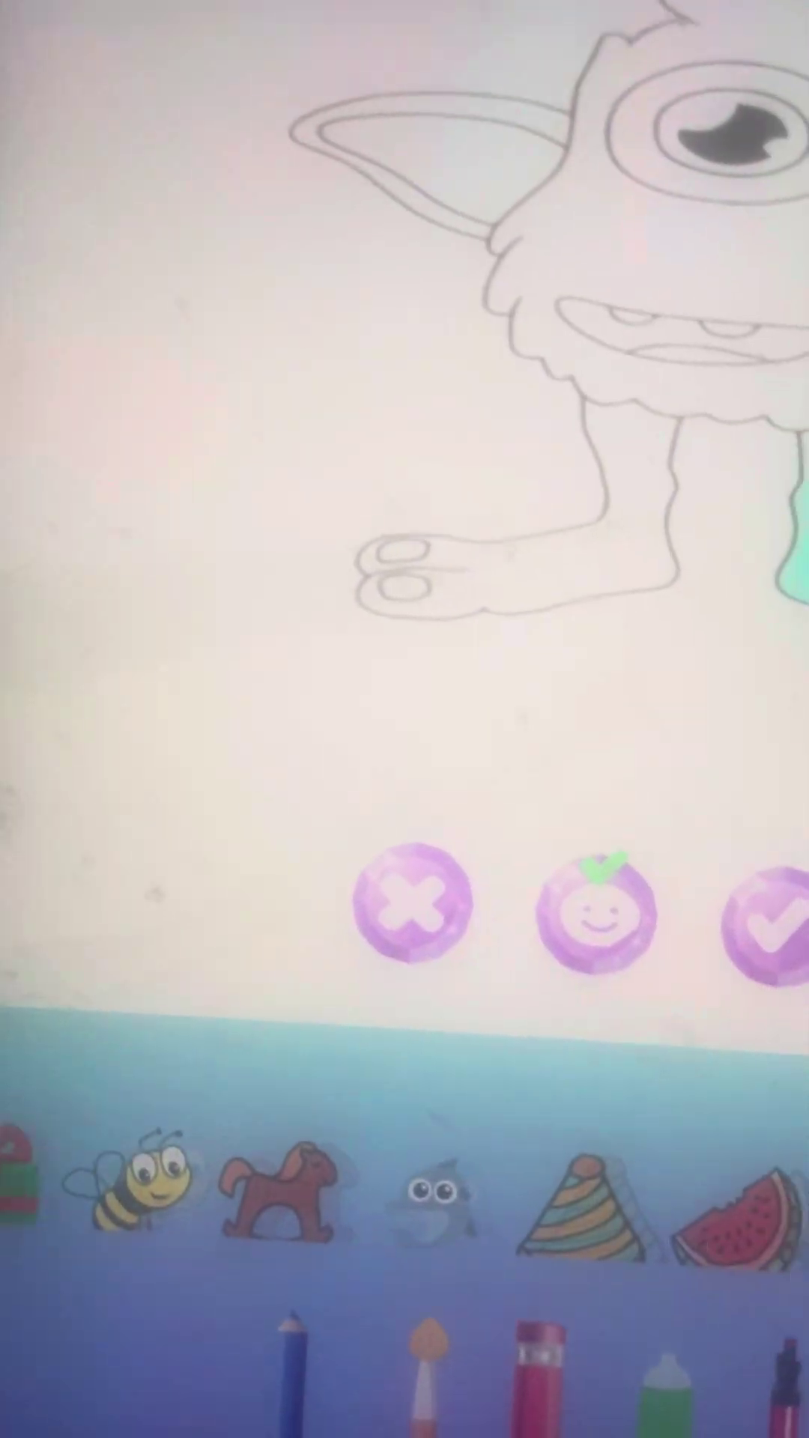